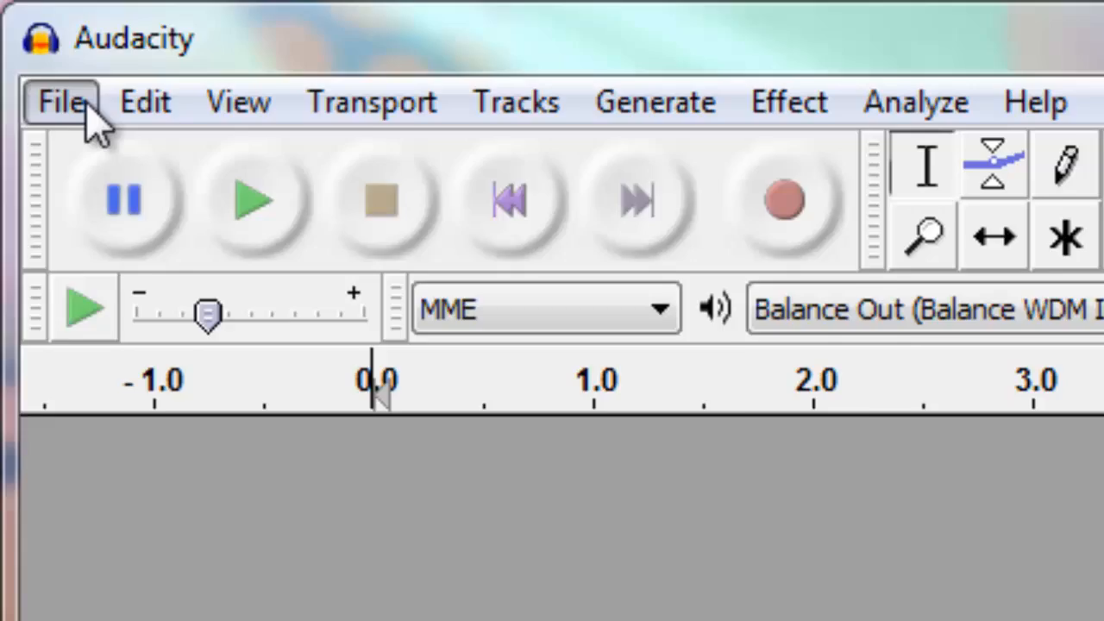
Import the audio file music.wav, making a copy of the file before editing
click(49, 81)
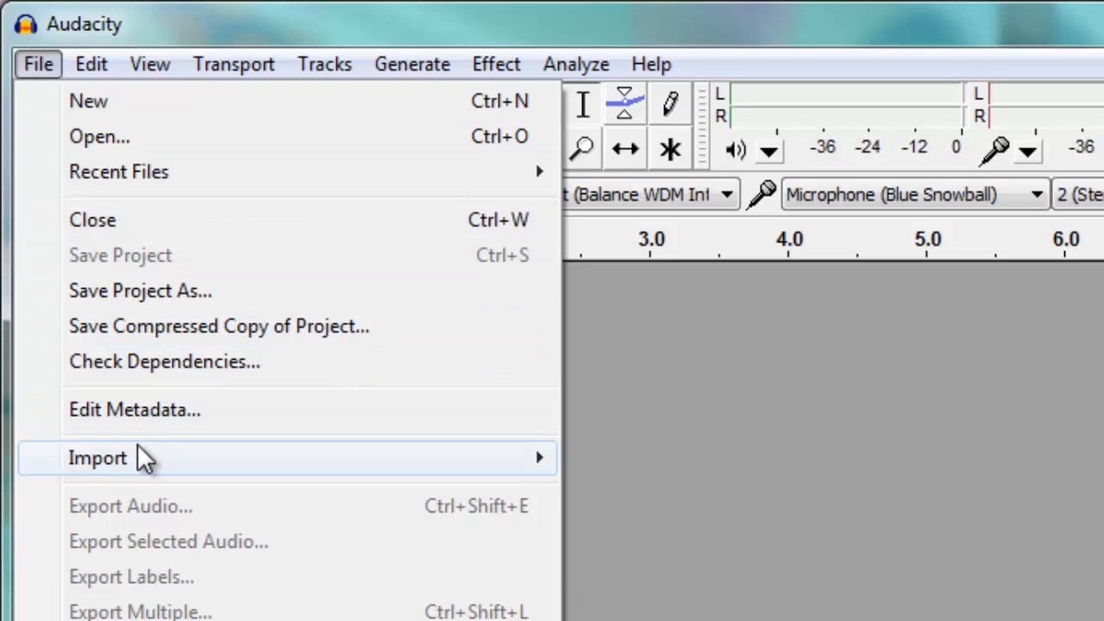
mouse_move(142, 460)
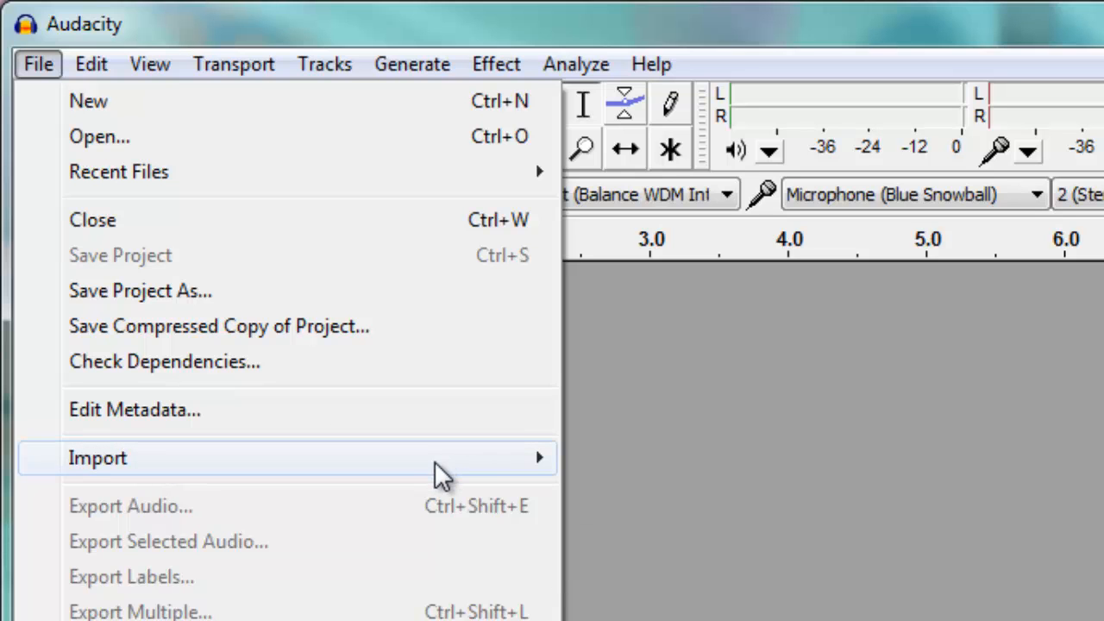
click(593, 461)
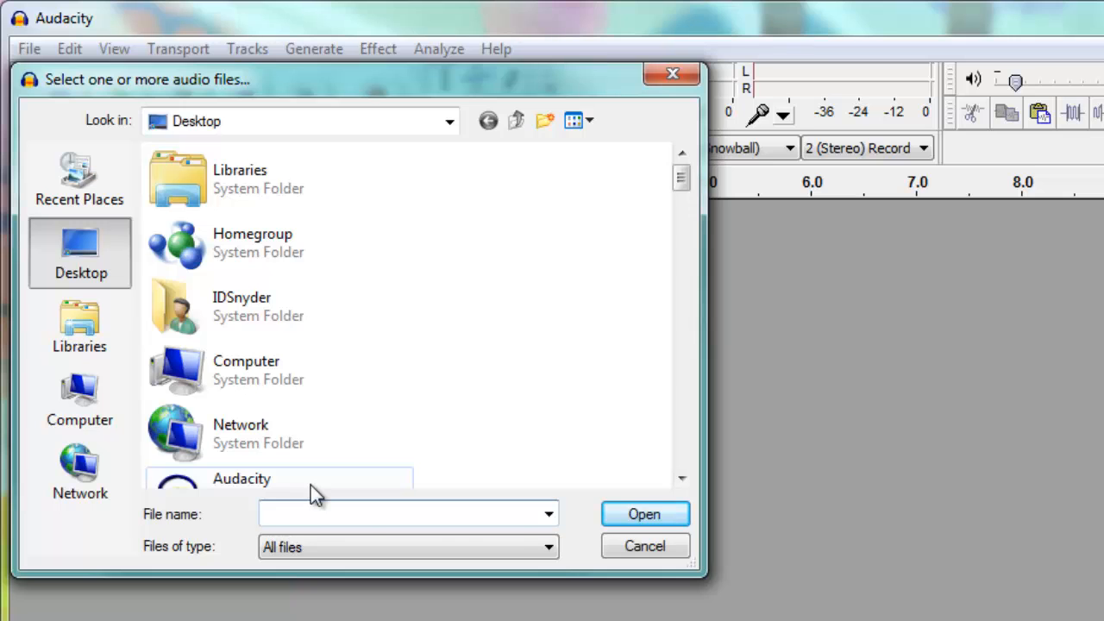
text(mus)
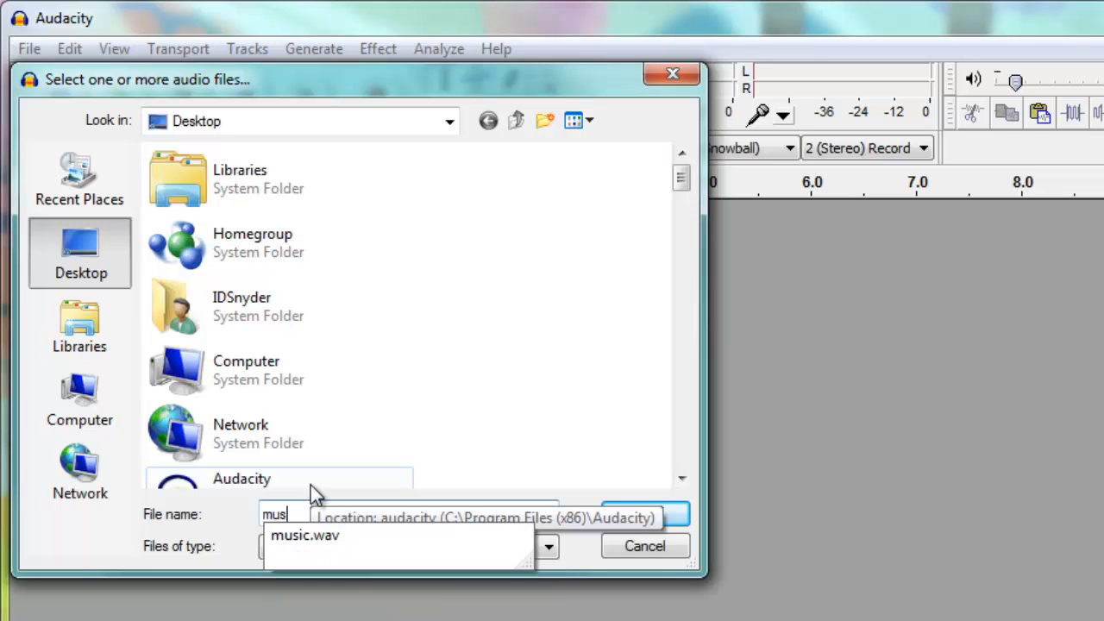
key(Down)
key(Return)
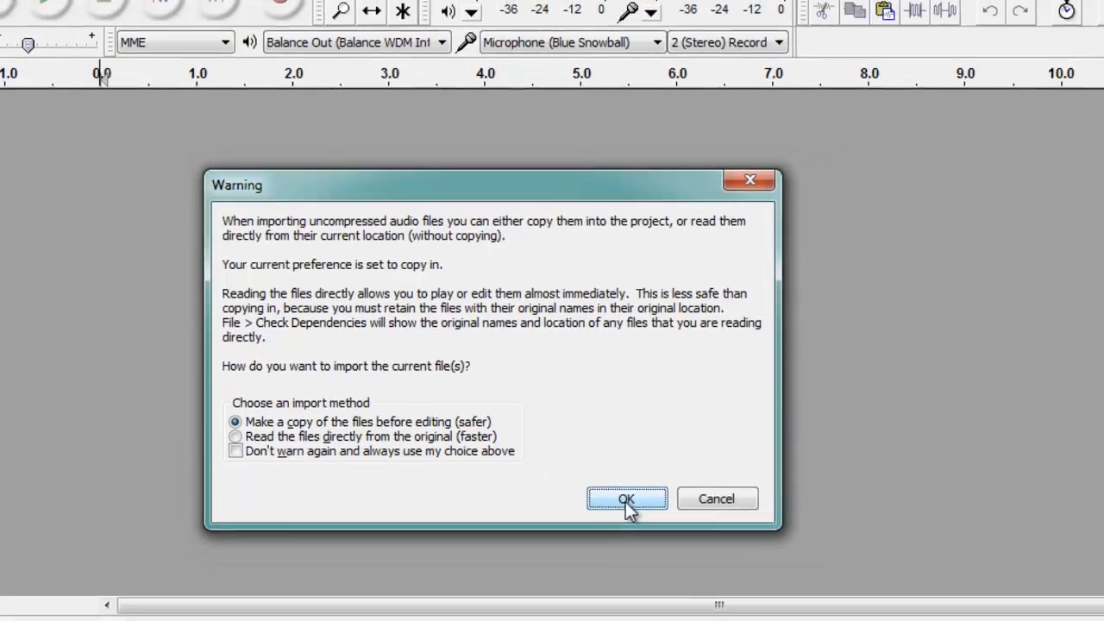
click(666, 517)
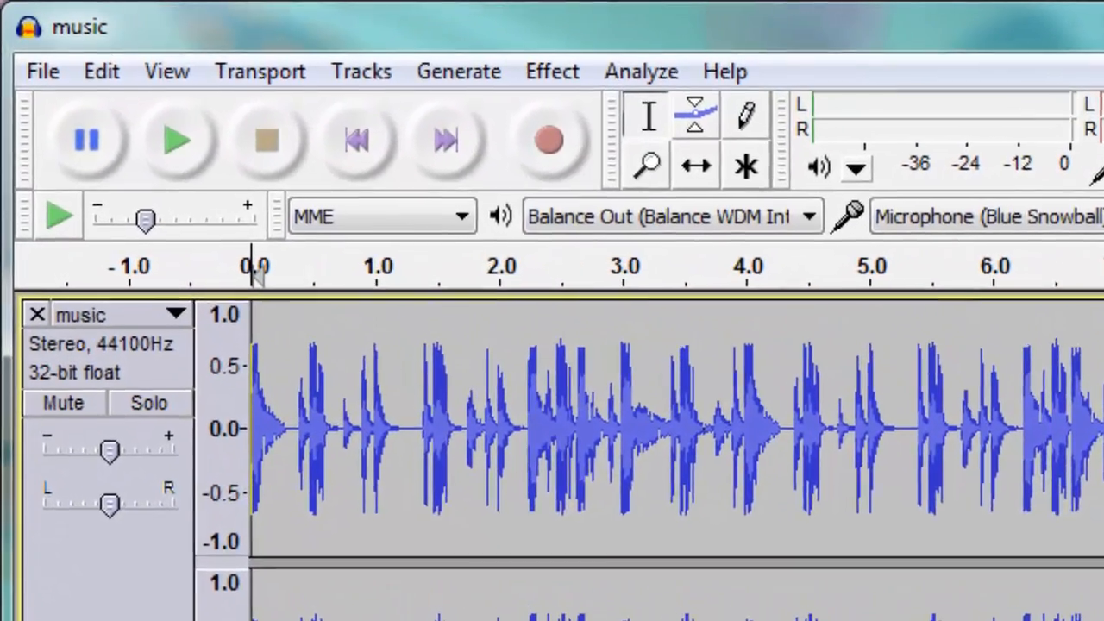
Play the music track and lower its gain slightly during playback
key(space)
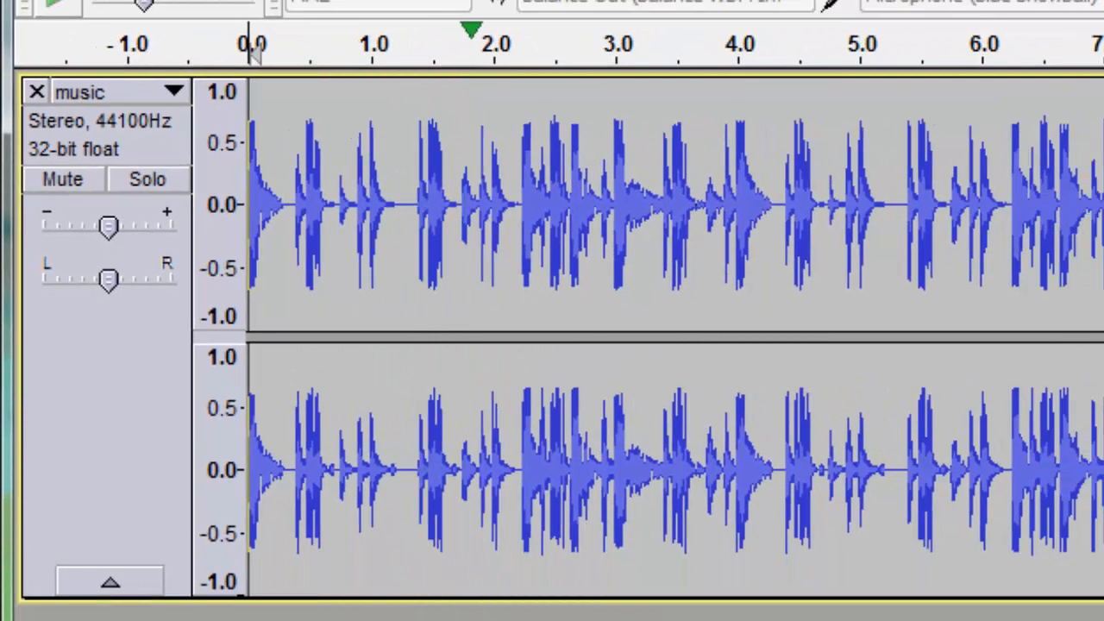
key(space)
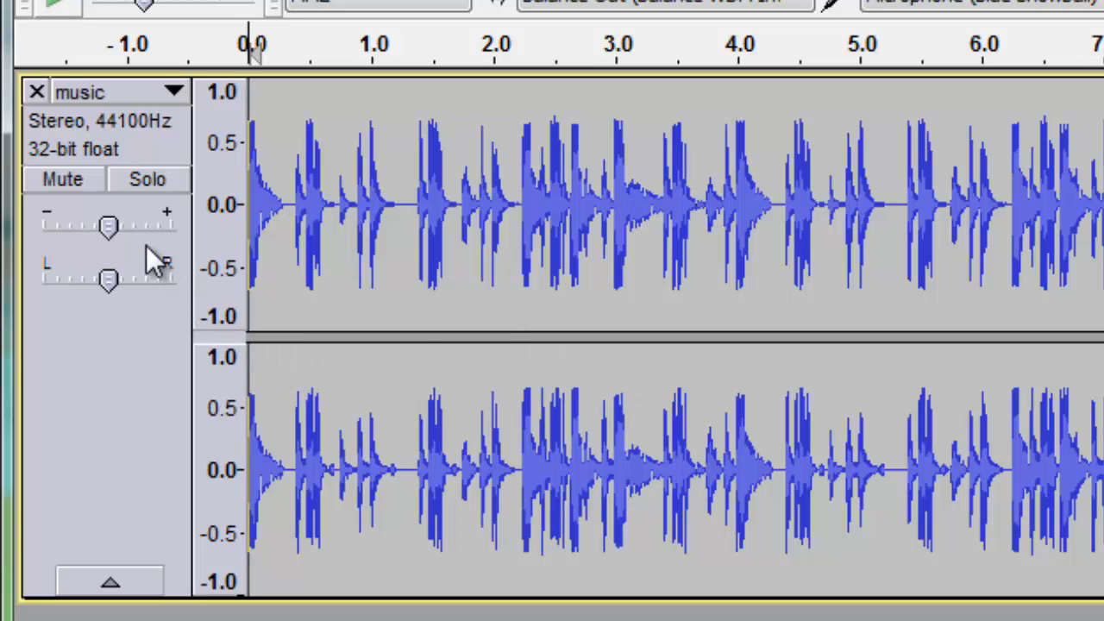
key(space)
mouse_move(114, 227)
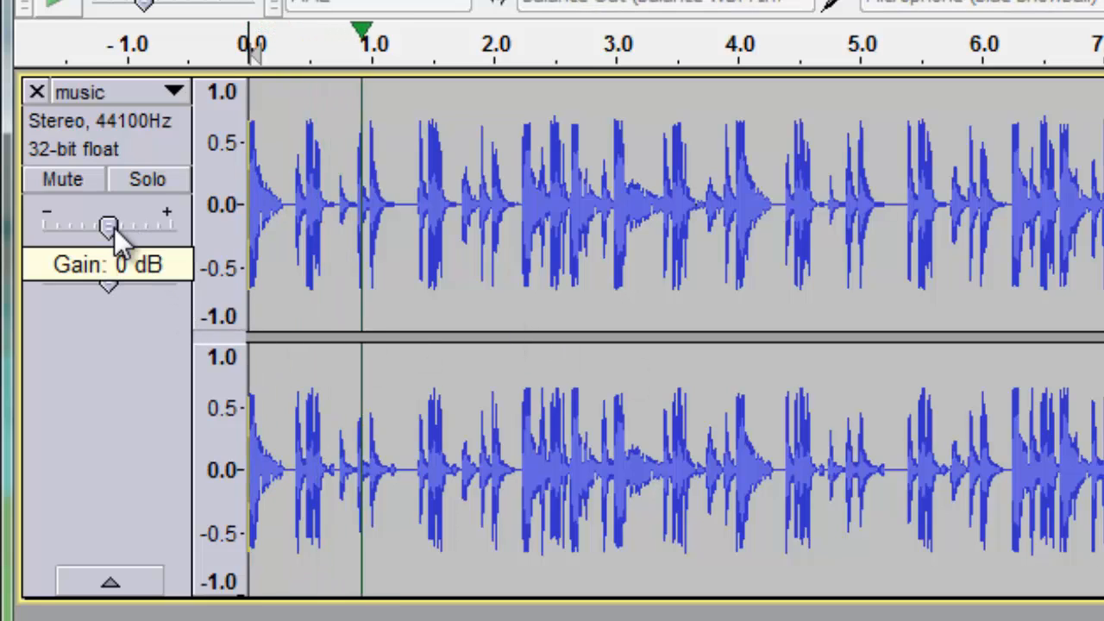
drag(114, 227, 89, 222)
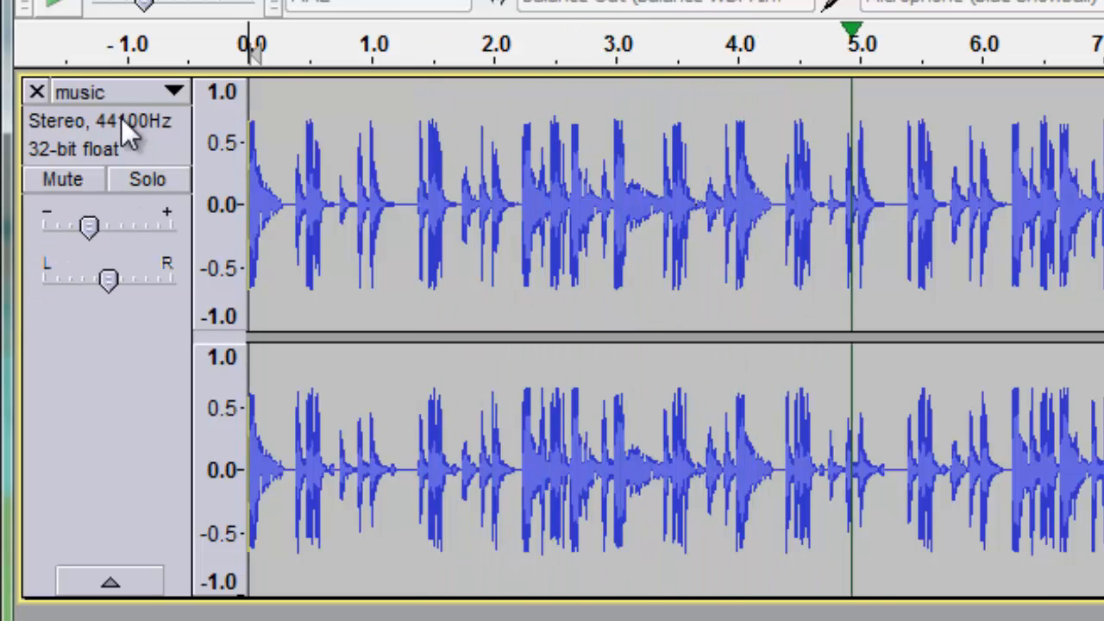
key(space)
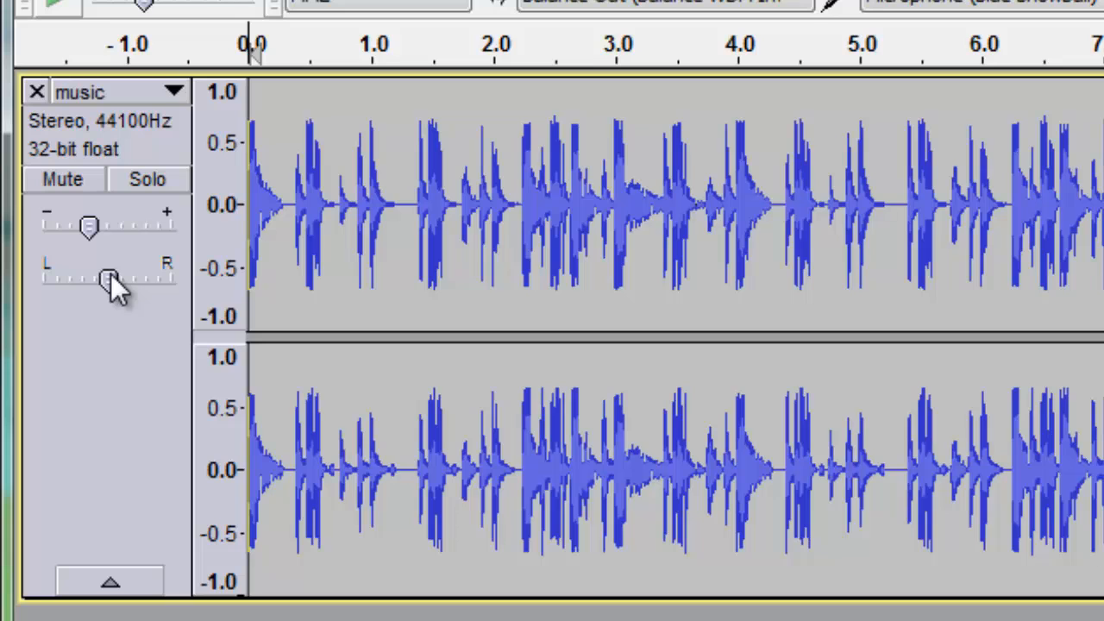
Pan the music track slightly to the left while it plays, and stop playback
key(space)
mouse_move(110, 277)
mouse_down()
mouse_move(27, 278)
mouse_move(177, 273)
mouse_move(104, 276)
mouse_up()
key(space)
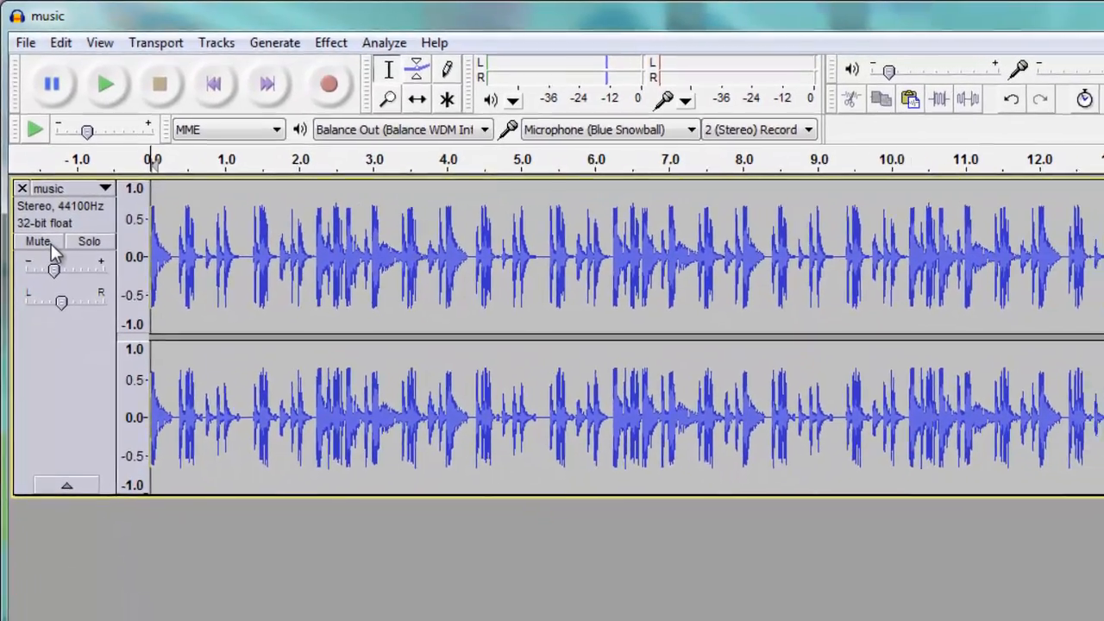
Mute the music track and record about 7 seconds of microphone audio on a new track
click(55, 268)
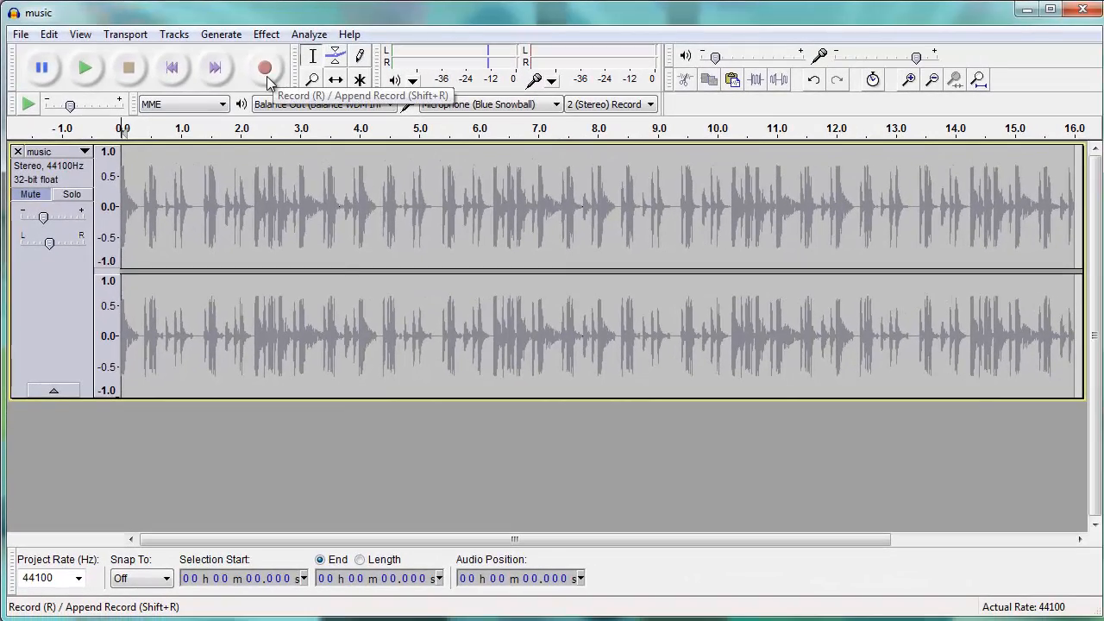
click(265, 67)
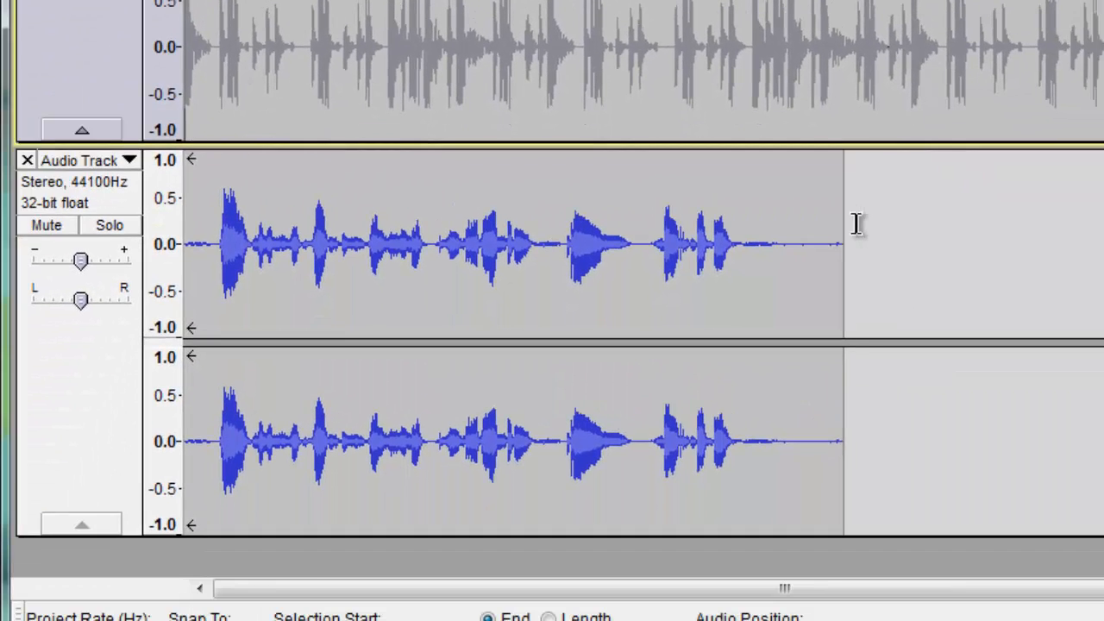
Select the recording from 4.022 s to 7.392 s, delete it, and undo the deletion
drag(857, 225, 547, 237)
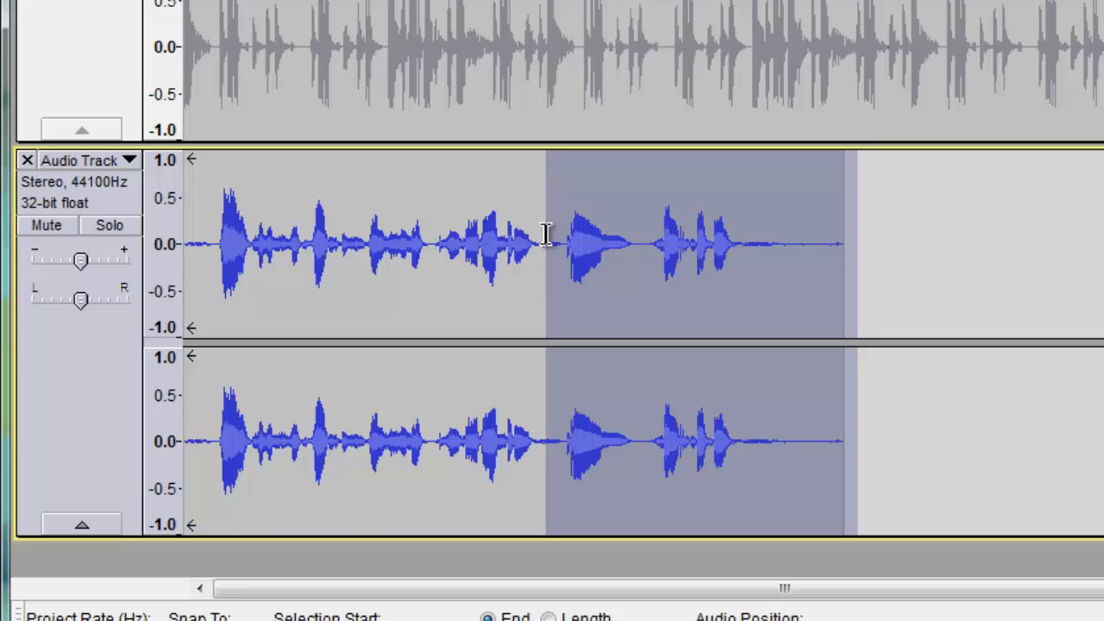
drag(547, 234, 550, 237)
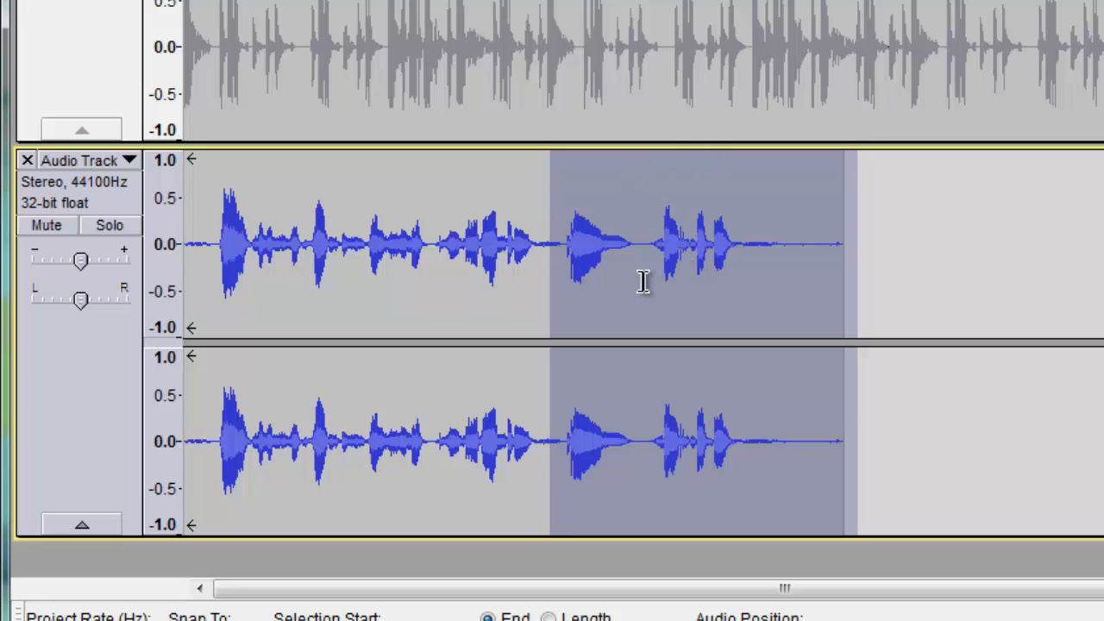
key(Delete)
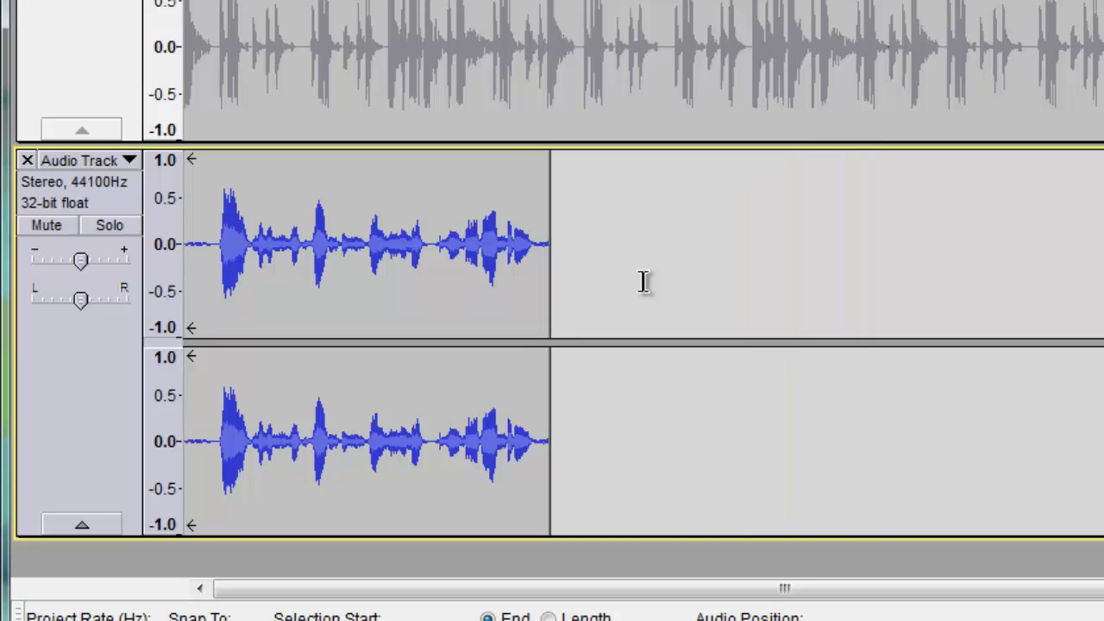
key(ctrl+z)
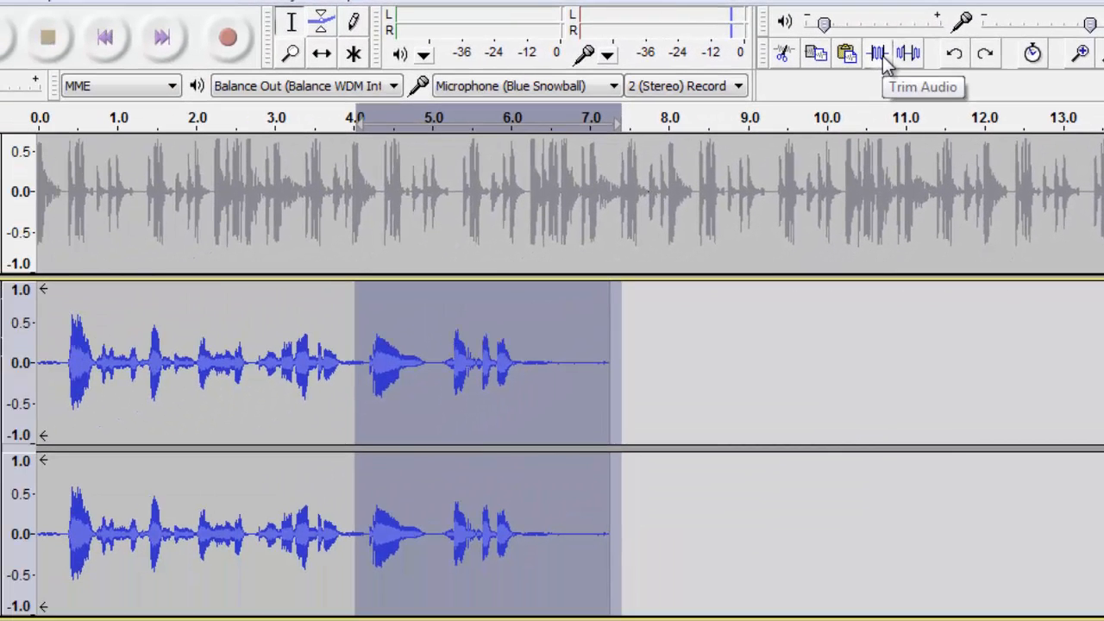
Try trimming the recording to the selection and silencing the selected audio, and undo these edits
click(747, 86)
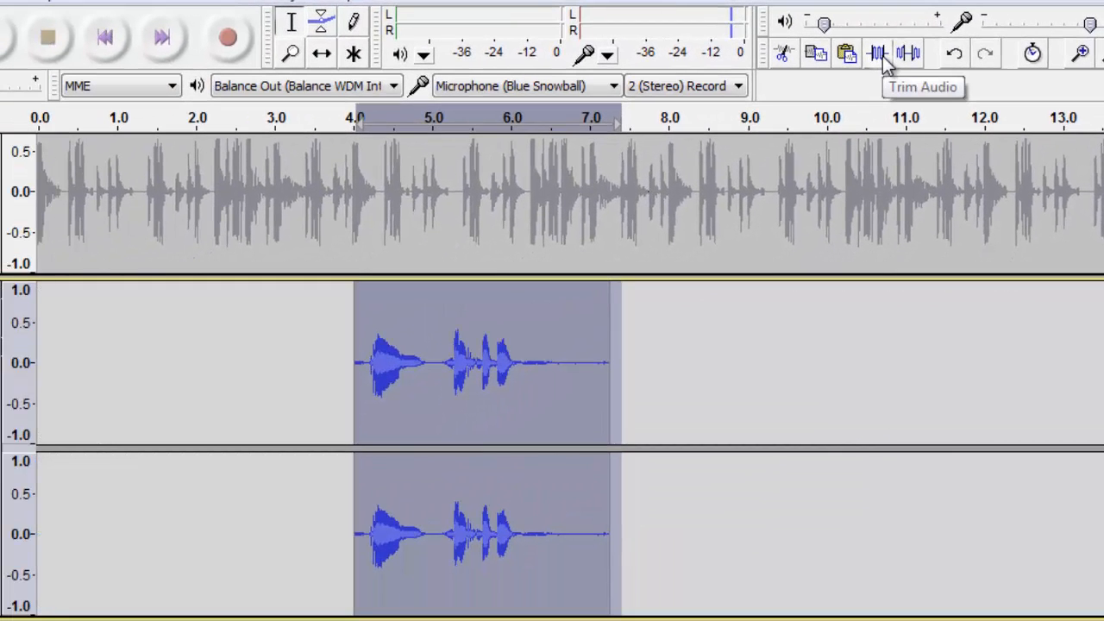
key(ctrl+z)
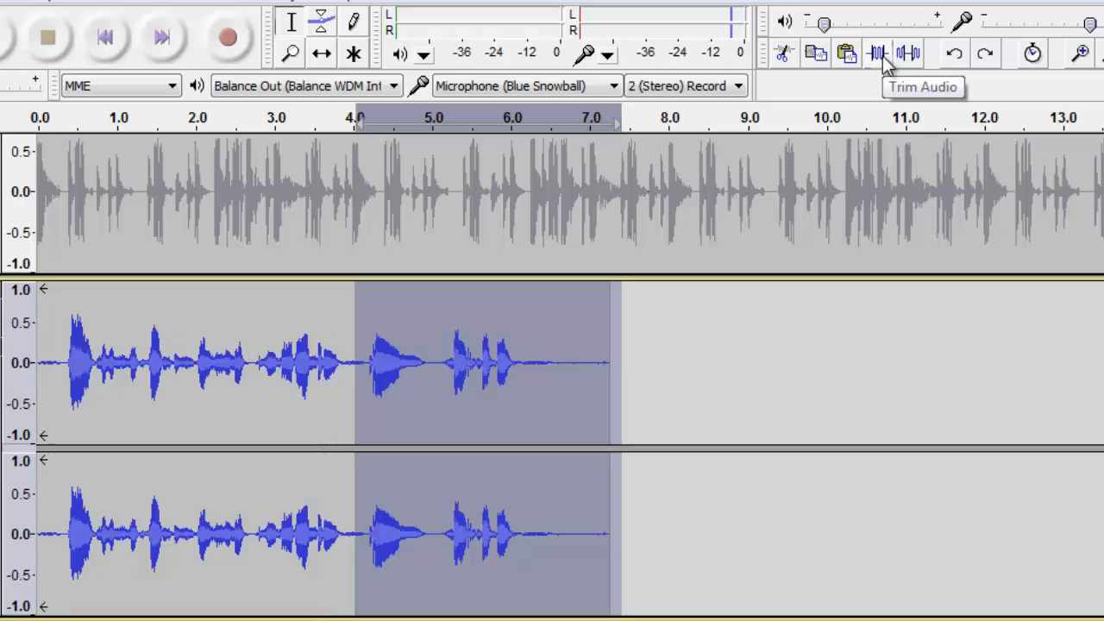
click(910, 55)
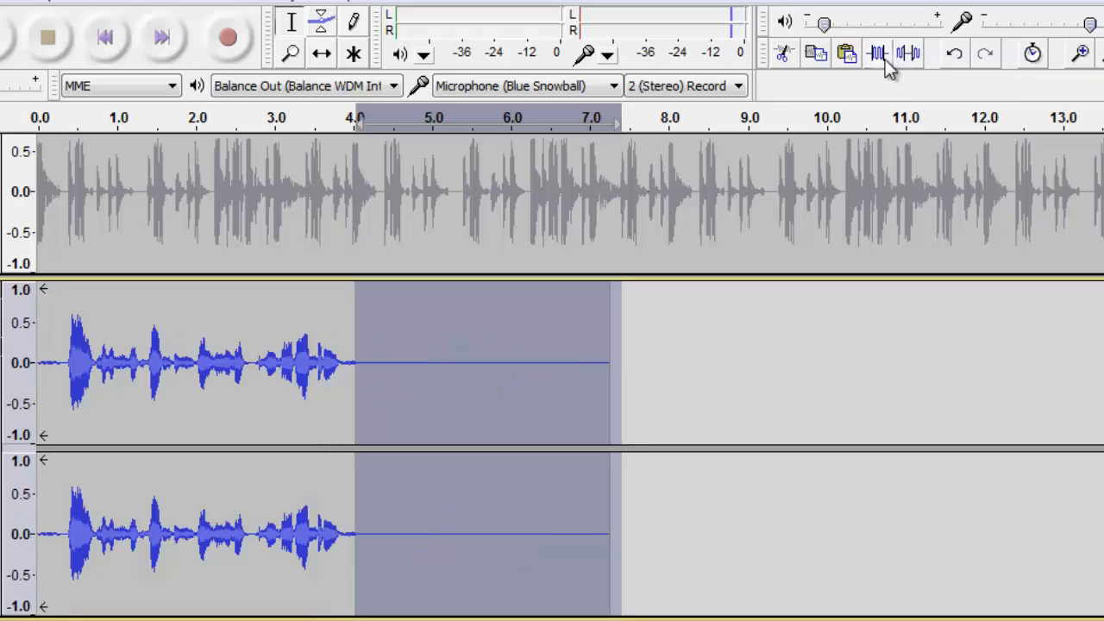
click(880, 59)
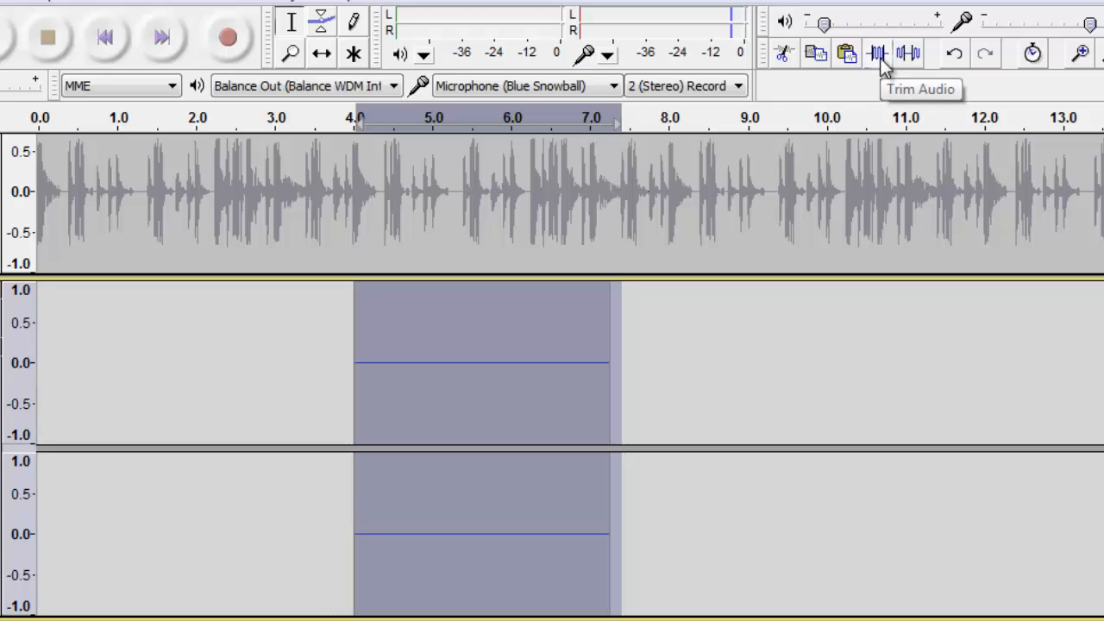
key(ctrl+z)
key(ctrl+z)
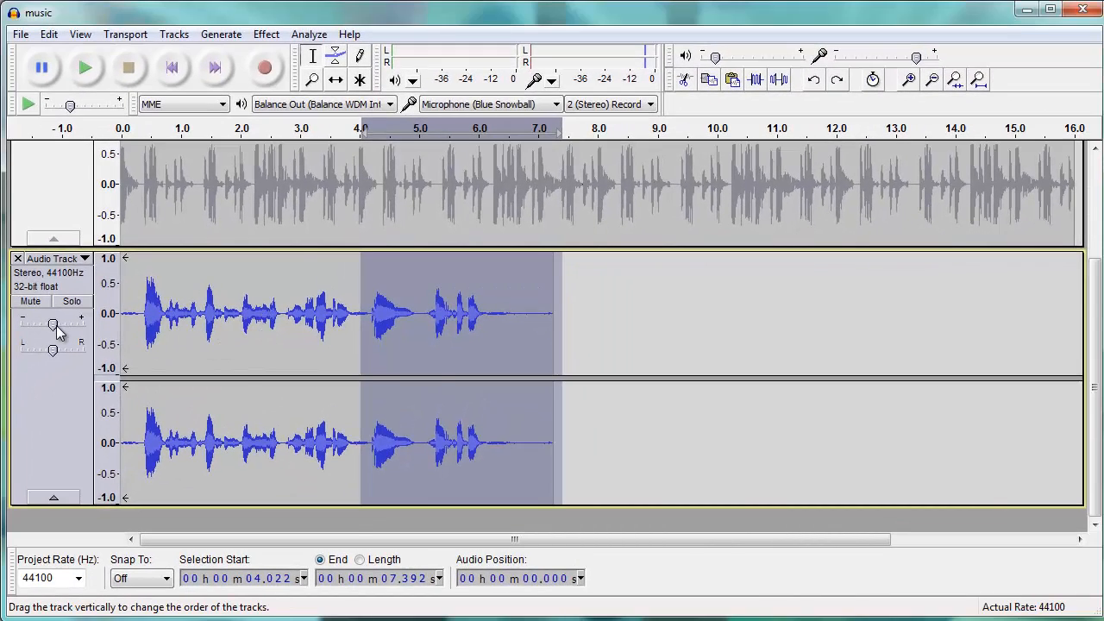
Clear the time selection, preview the Echo effect with its default settings, and cancel the effect
scroll(56, 329, up, 3)
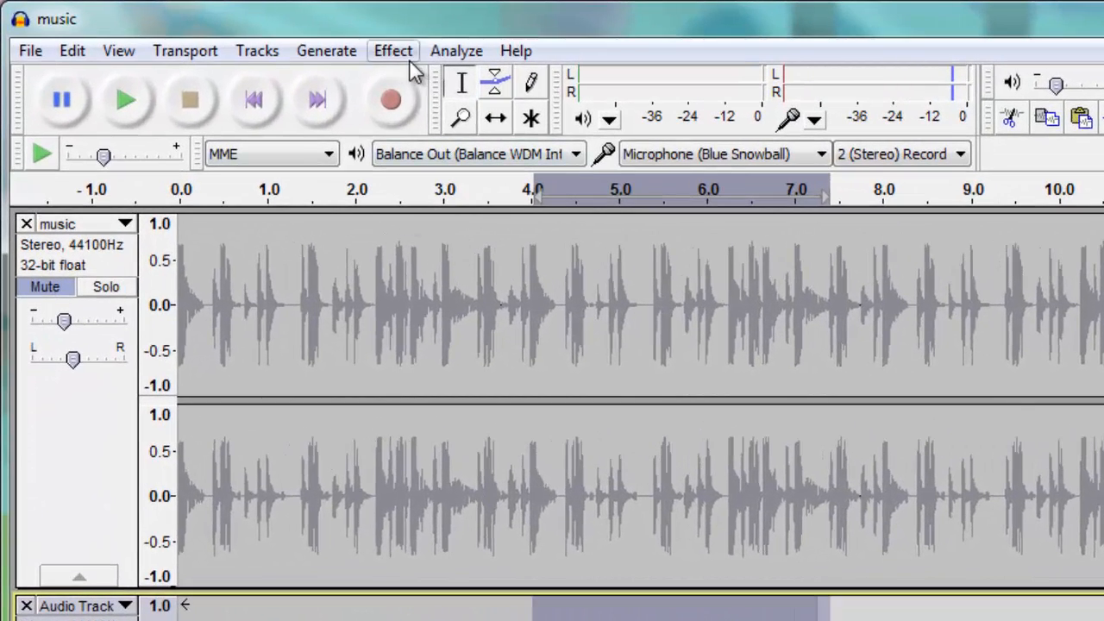
click(185, 192)
scroll(192, 595, down, 5)
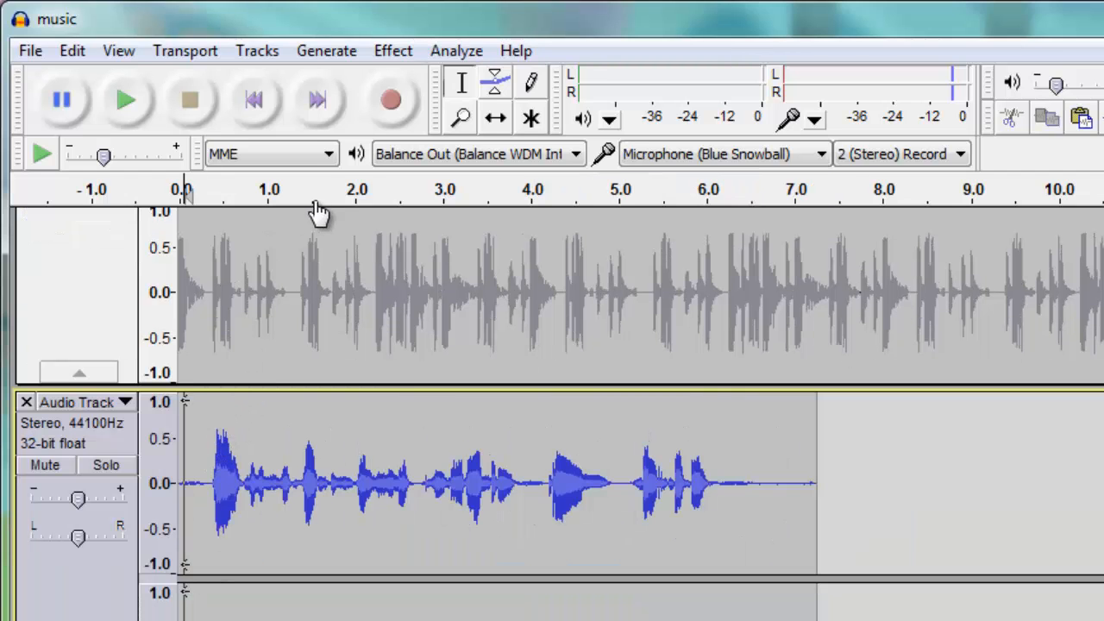
click(402, 52)
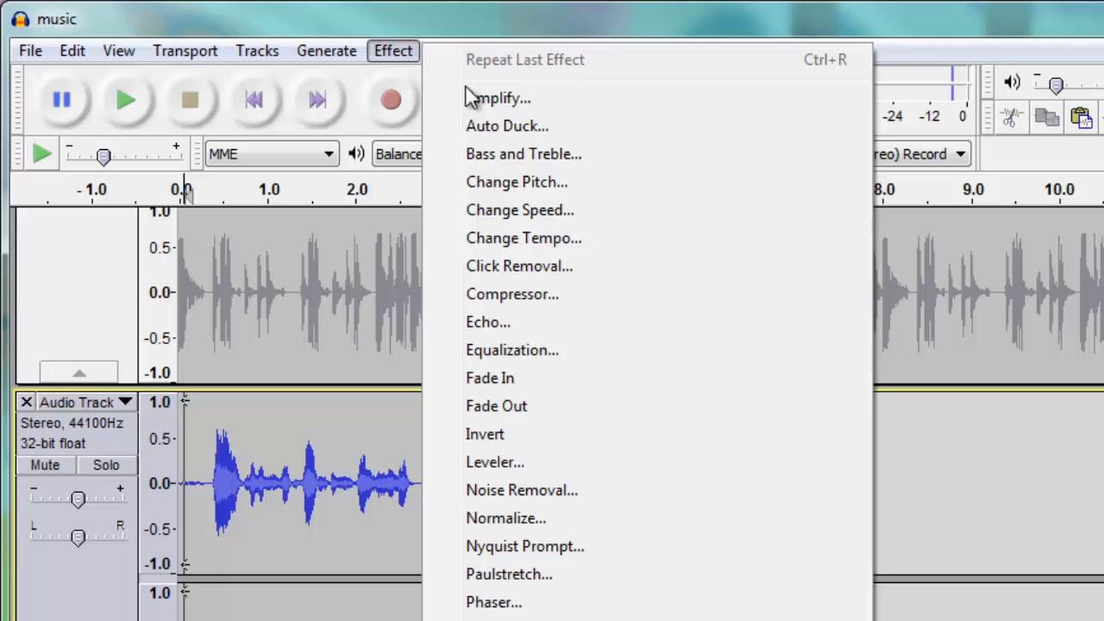
click(503, 324)
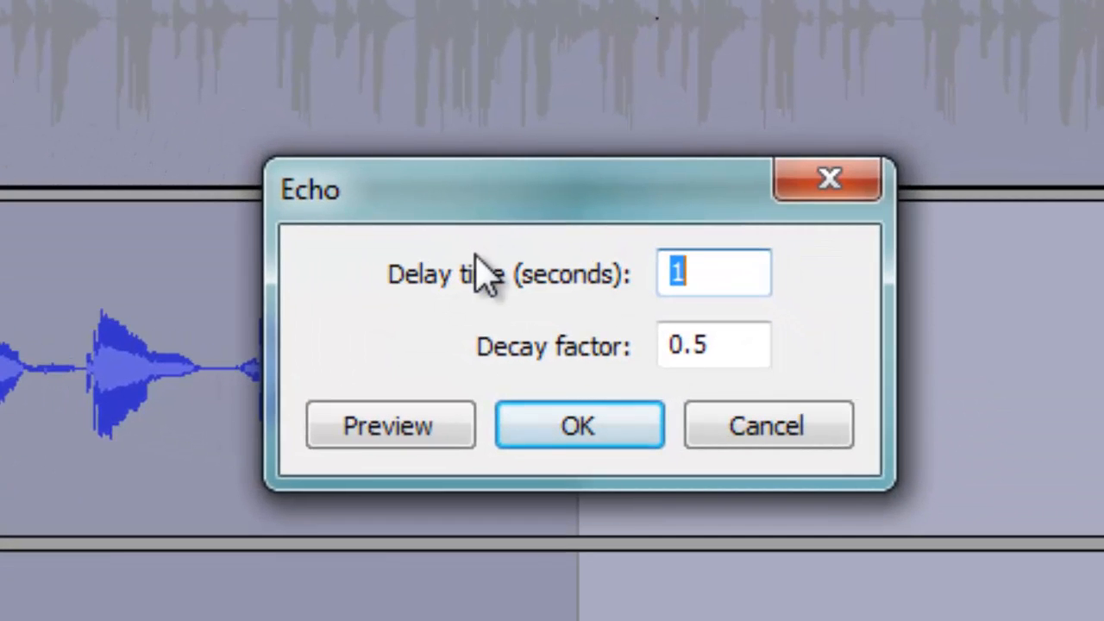
click(426, 425)
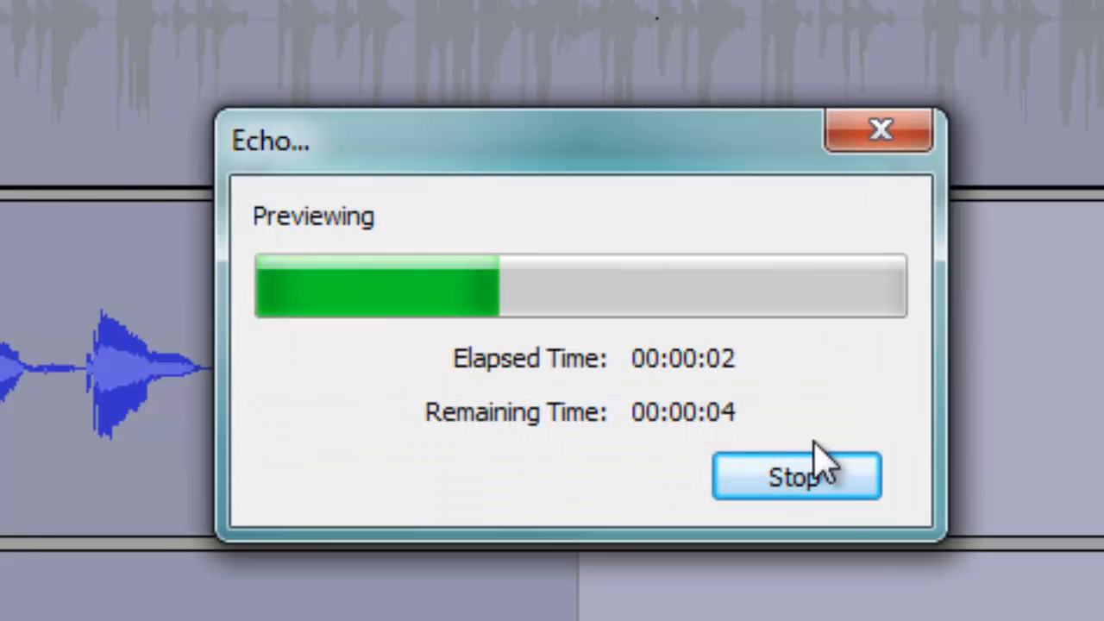
click(826, 488)
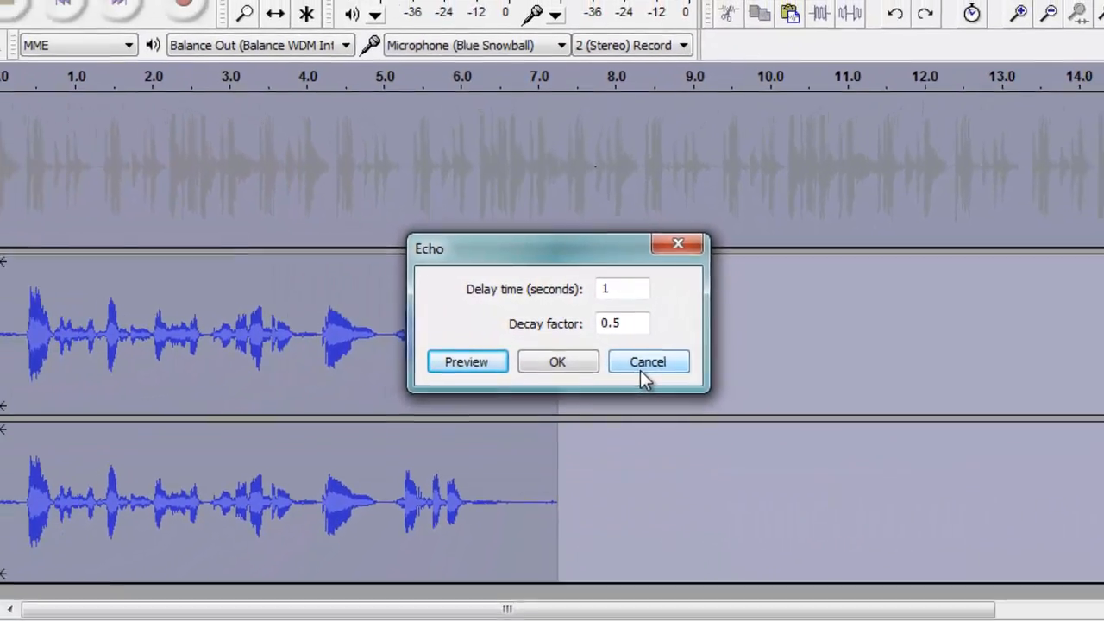
click(652, 377)
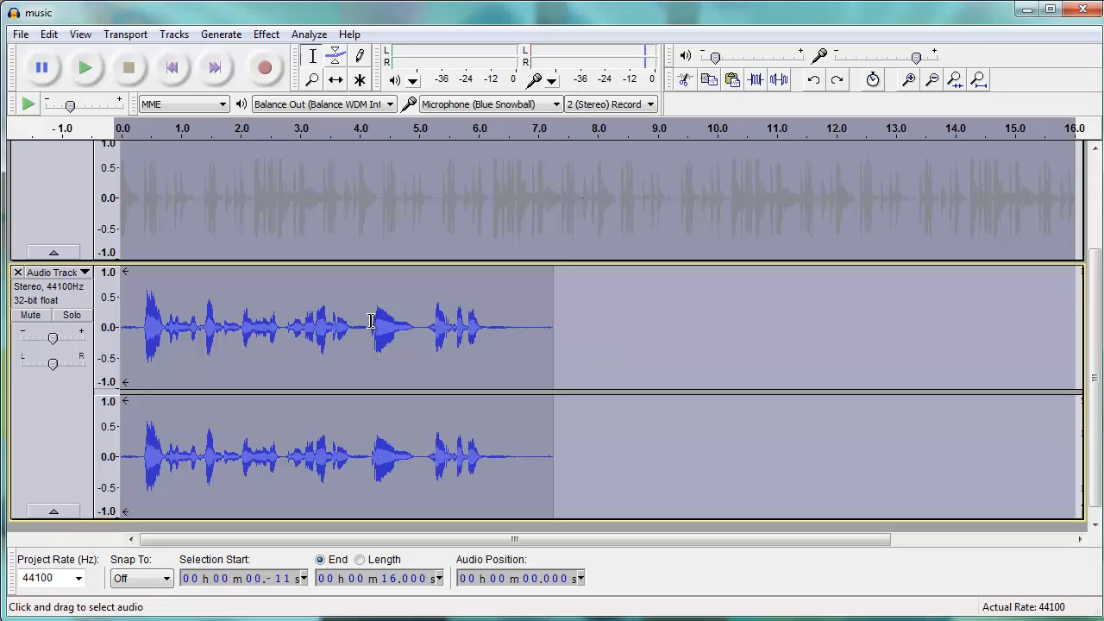
Paste a copy of the recording's section from about 4.2 s to 6.5 s and shift it to the recording's end at 7.257 s
drag(372, 323, 510, 324)
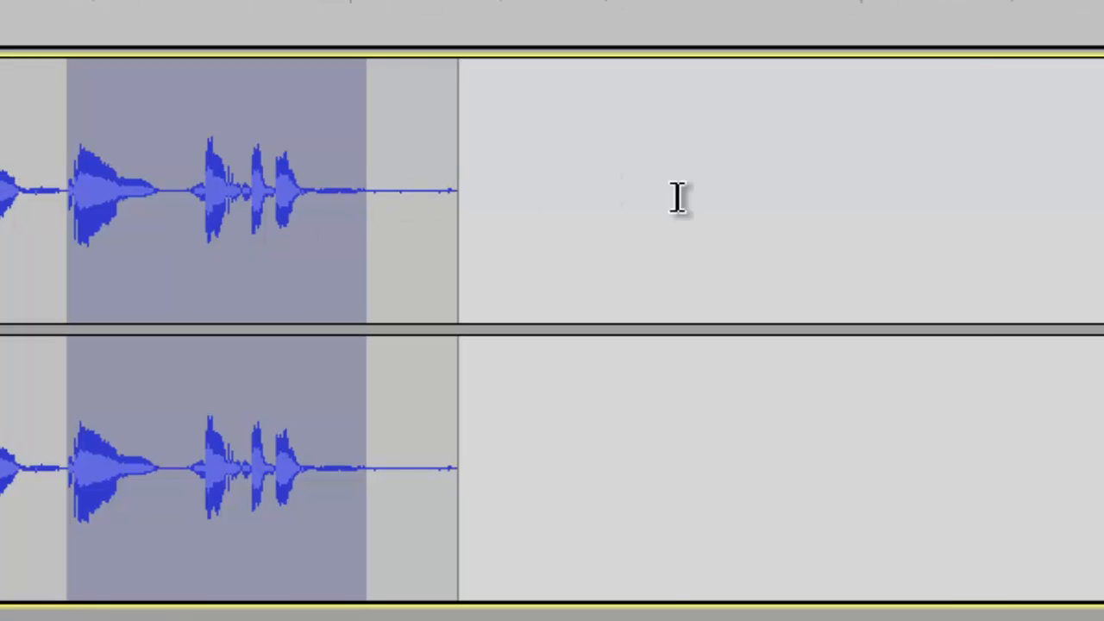
click(681, 201)
key(ctrl+v)
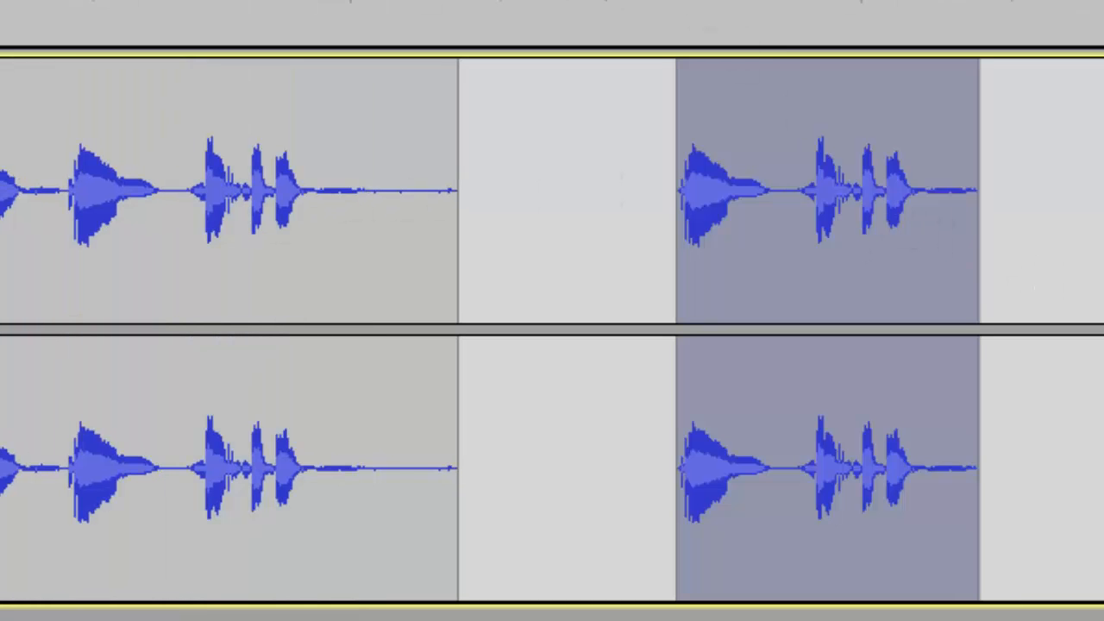
drag(771, 113, 522, 115)
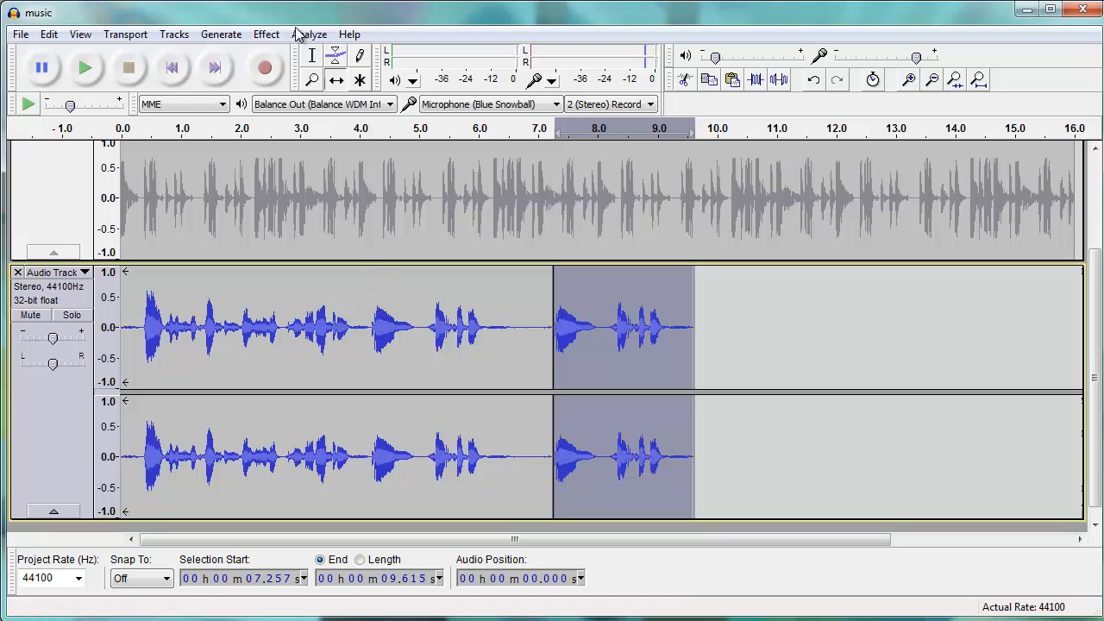
Delete the section of the recorded track between 4.109 s and 5.034 s
drag(366, 299, 420, 304)
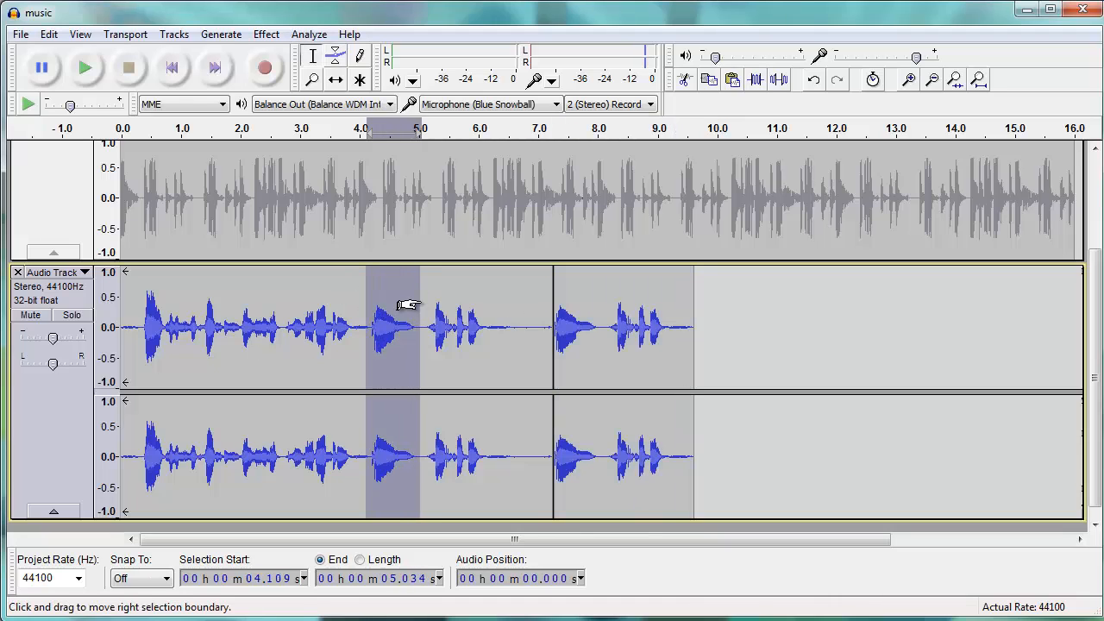
key(Delete)
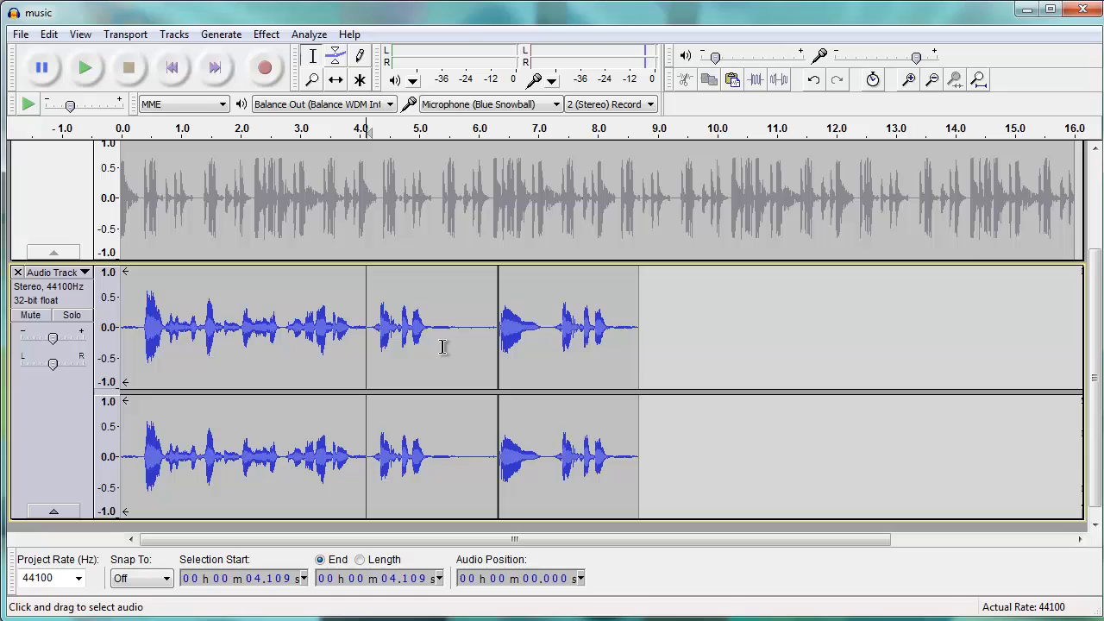